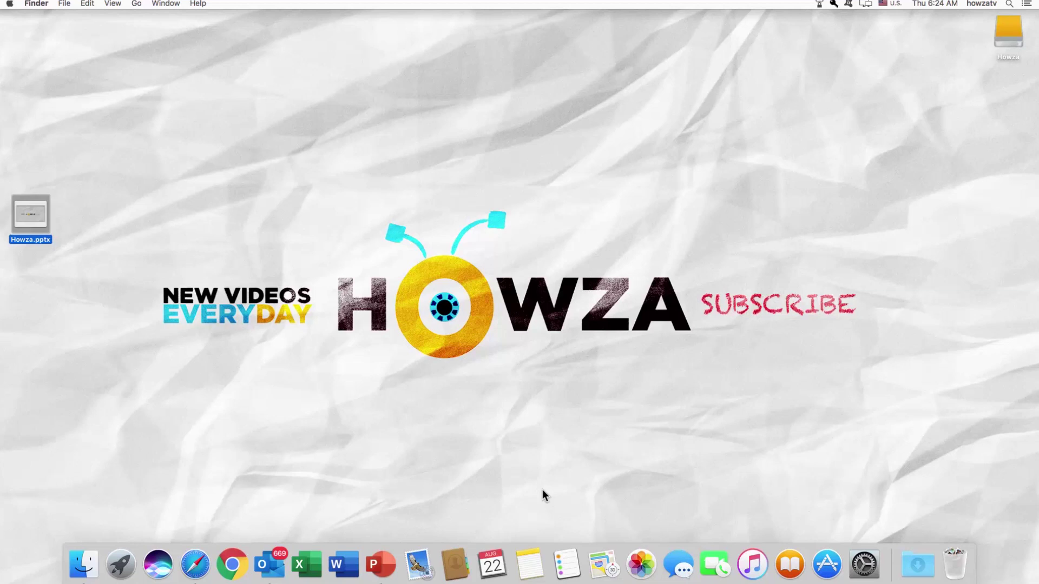
# Open Howza.pptx, make its window full screen, and show the Insert ribbon.
pyautogui.click(542, 489)
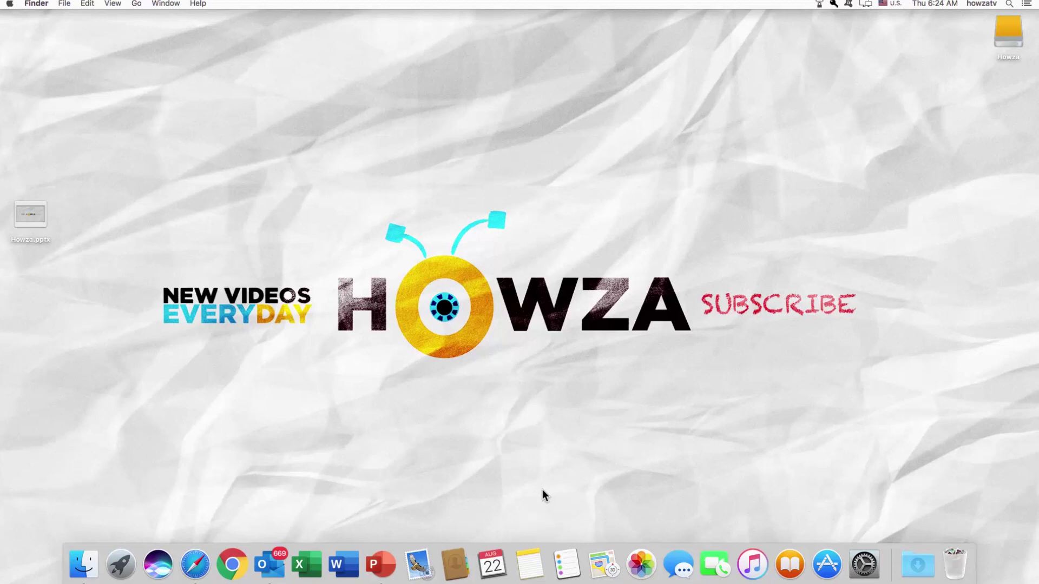
pyautogui.doubleClick(32, 211)
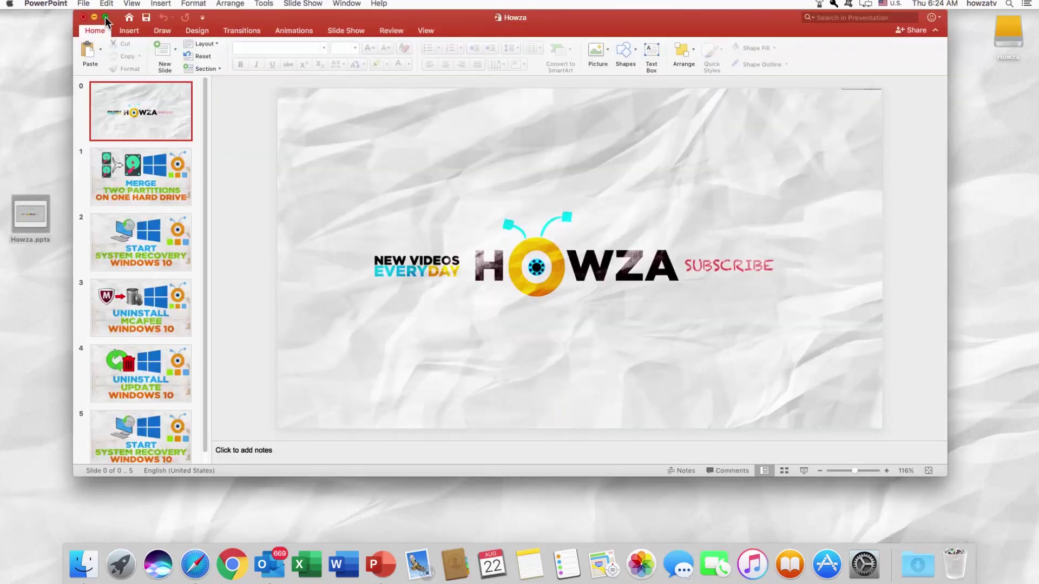
pyautogui.click(105, 17)
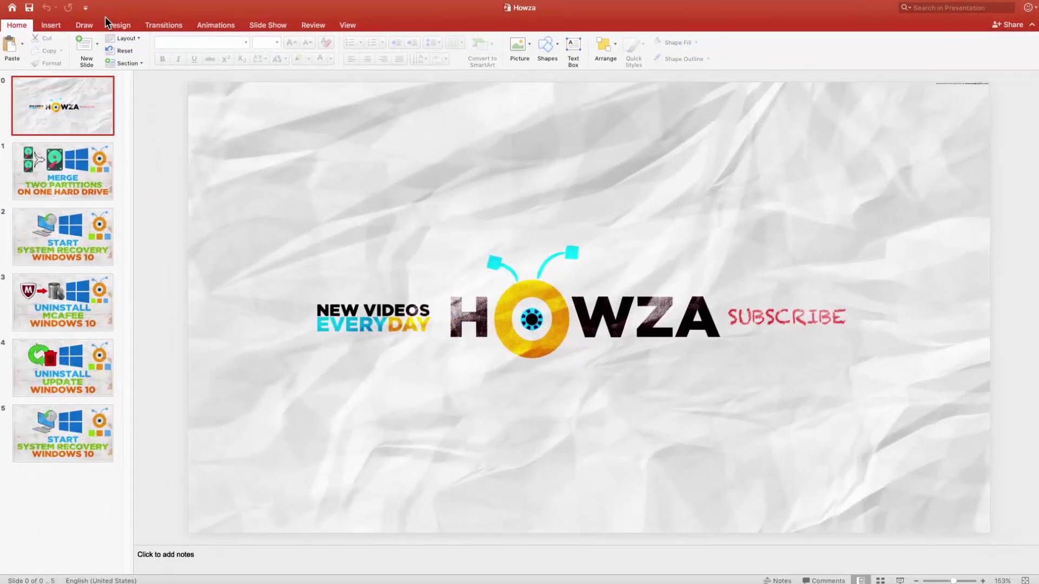
pyautogui.click(51, 25)
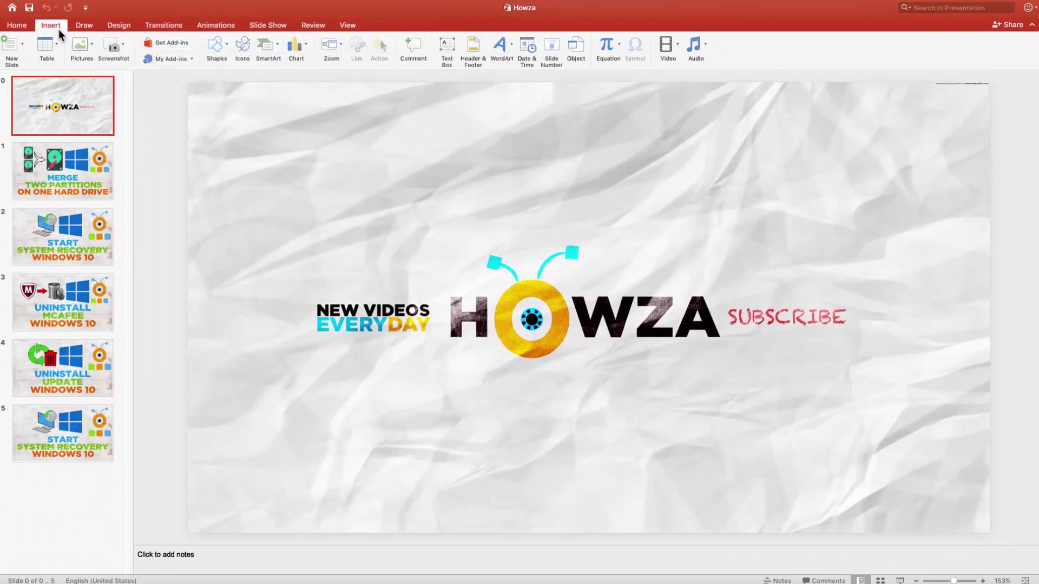
# Add slide numbers to all six slides, then check them on slides 2 and 3.
pyautogui.click(554, 47)
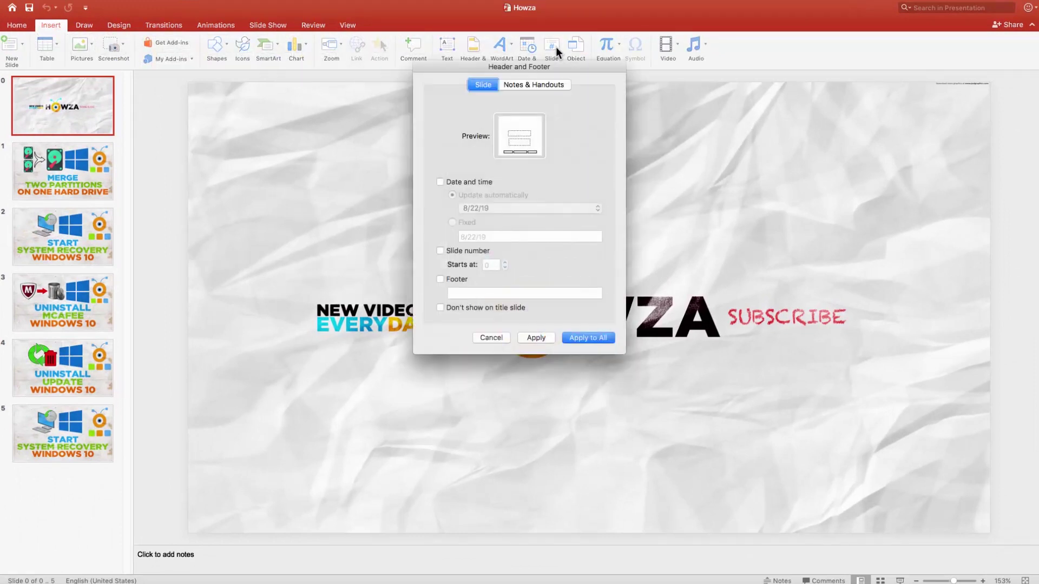
pyautogui.click(439, 252)
pyautogui.click(581, 336)
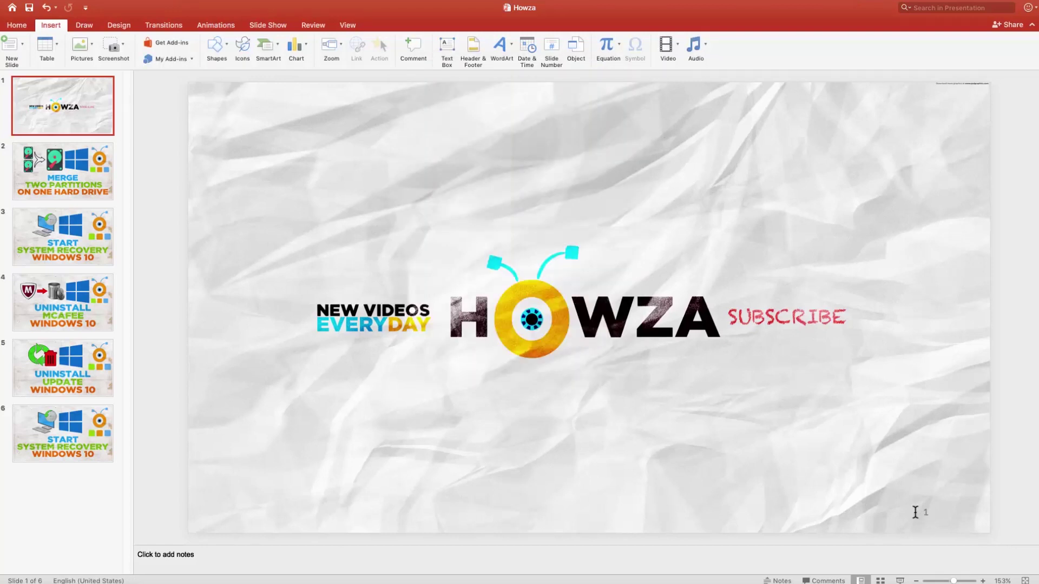
pyautogui.click(59, 170)
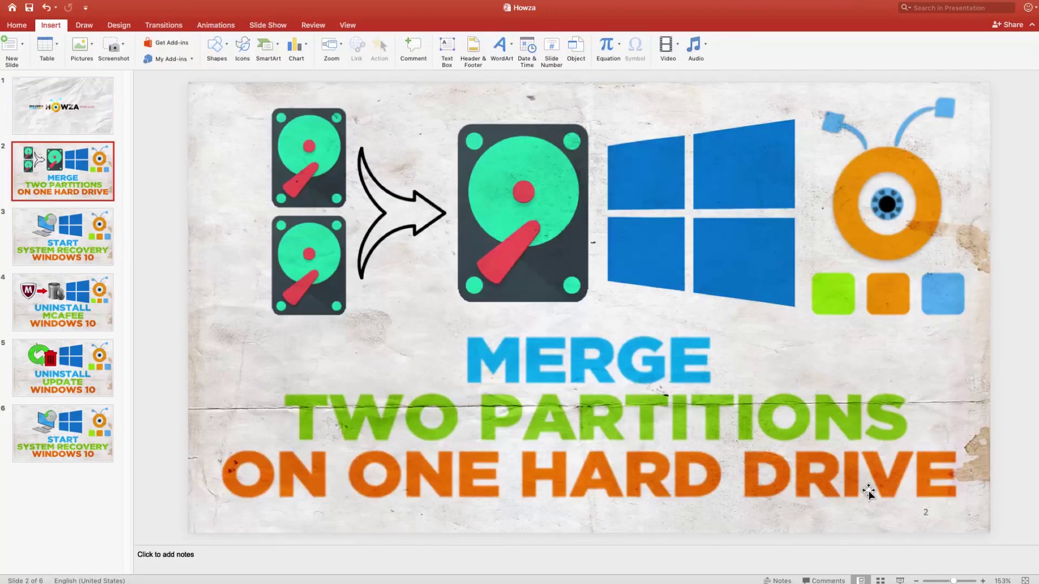
pyautogui.click(50, 237)
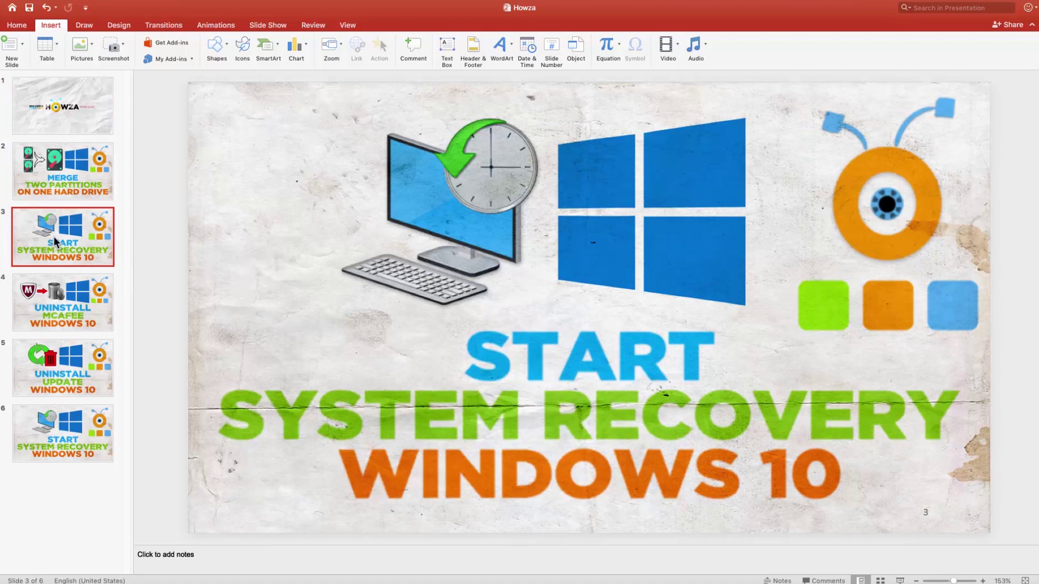
# Turn off slide numbering on every slide and return to slide 1.
pyautogui.click(551, 47)
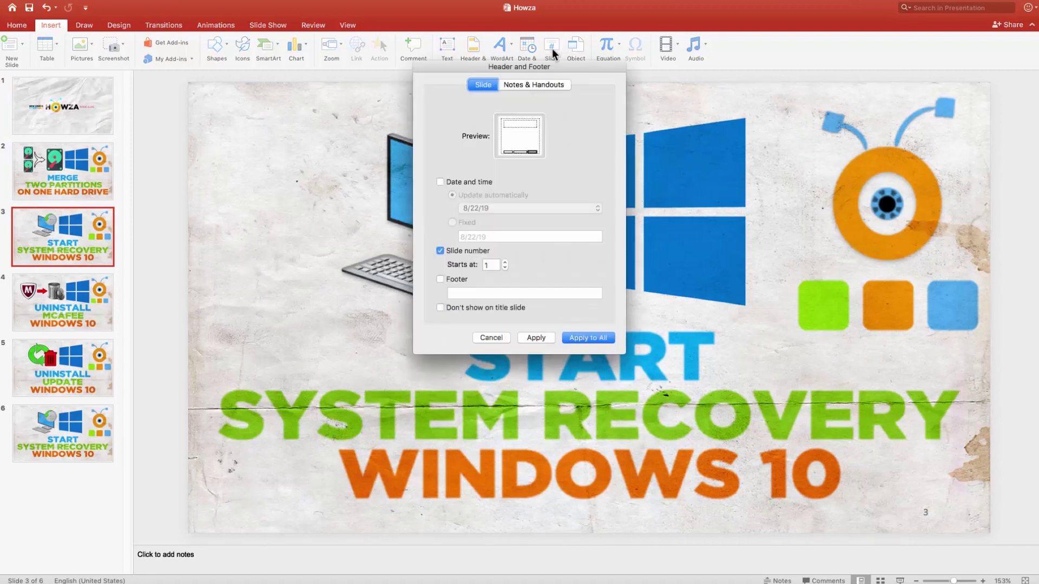
pyautogui.click(440, 251)
pyautogui.click(589, 340)
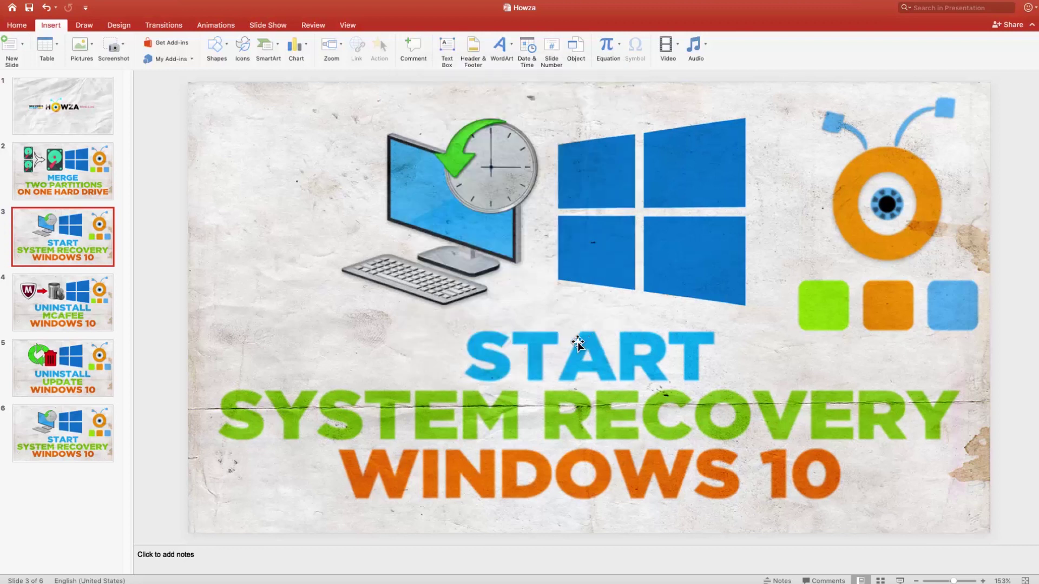
pyautogui.click(54, 112)
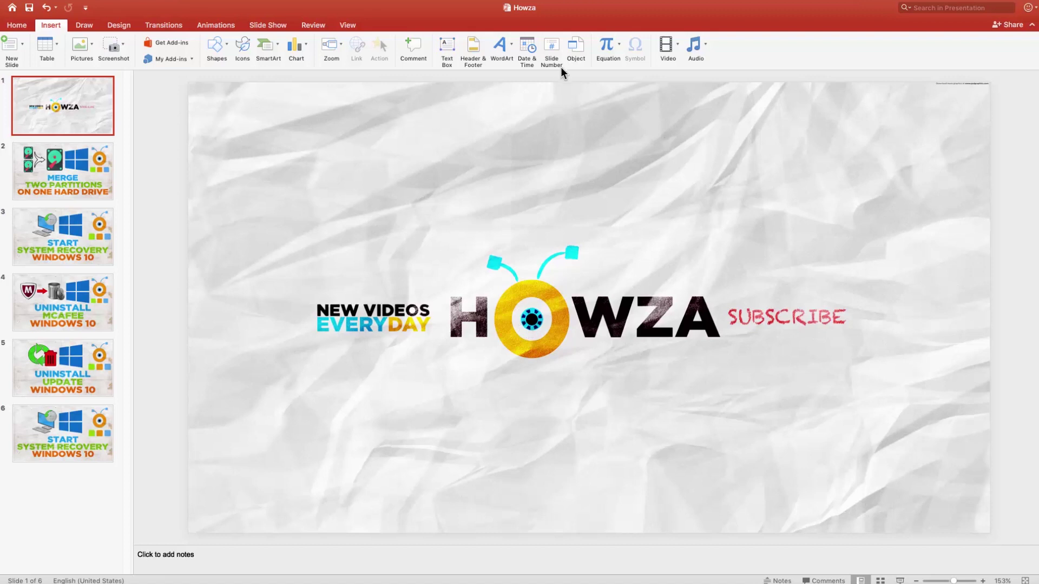
# Add an automatically updating date footer (8/22/19) to every slide.
pyautogui.click(551, 48)
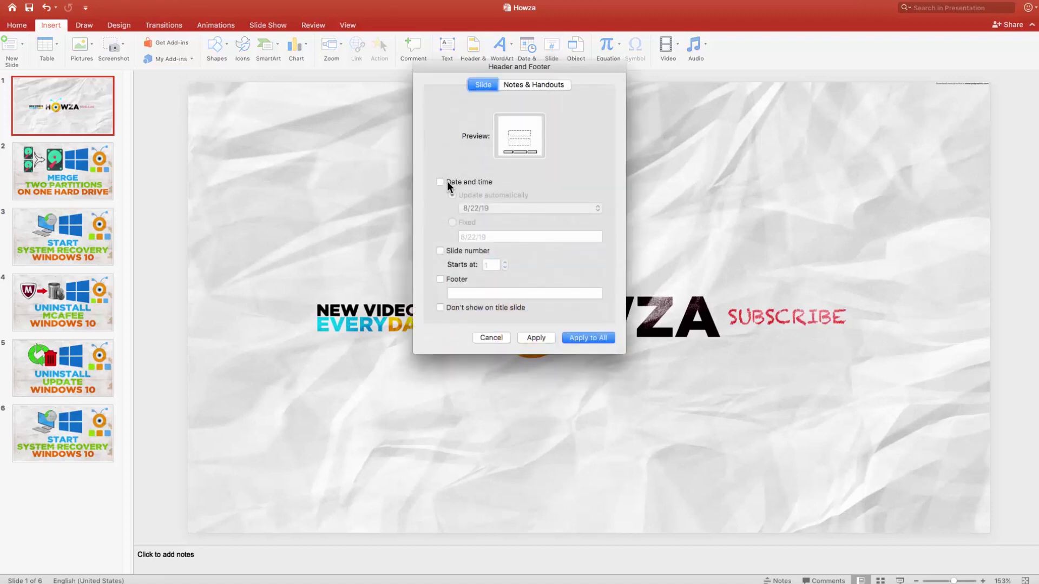
pyautogui.click(440, 182)
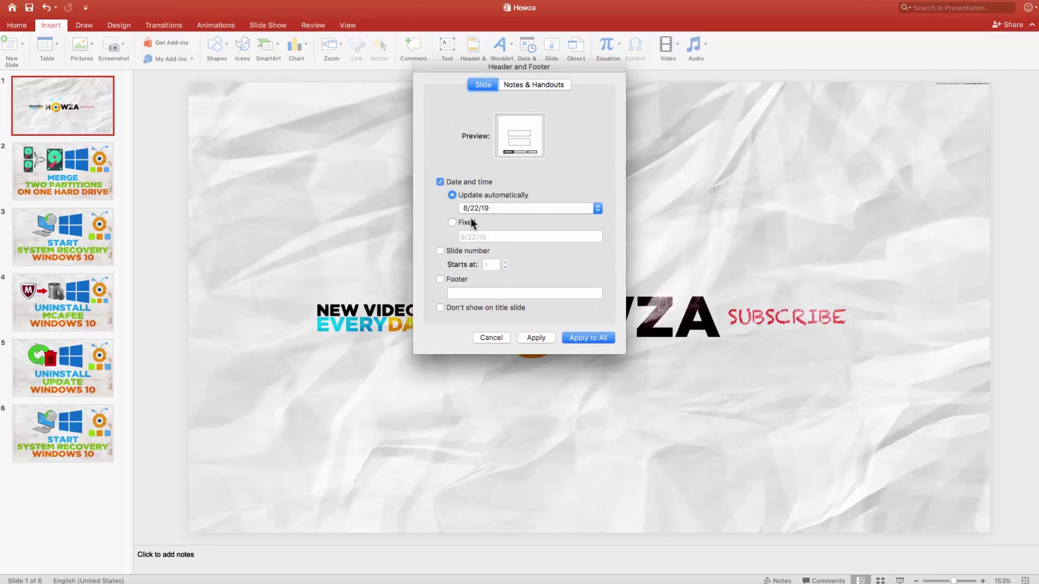
pyautogui.click(452, 222)
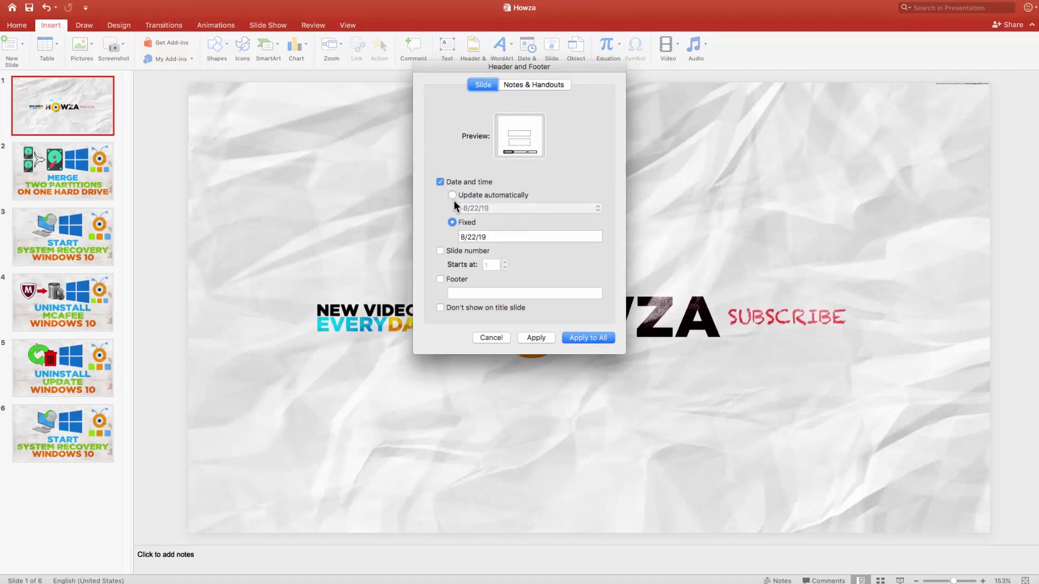
pyautogui.click(452, 196)
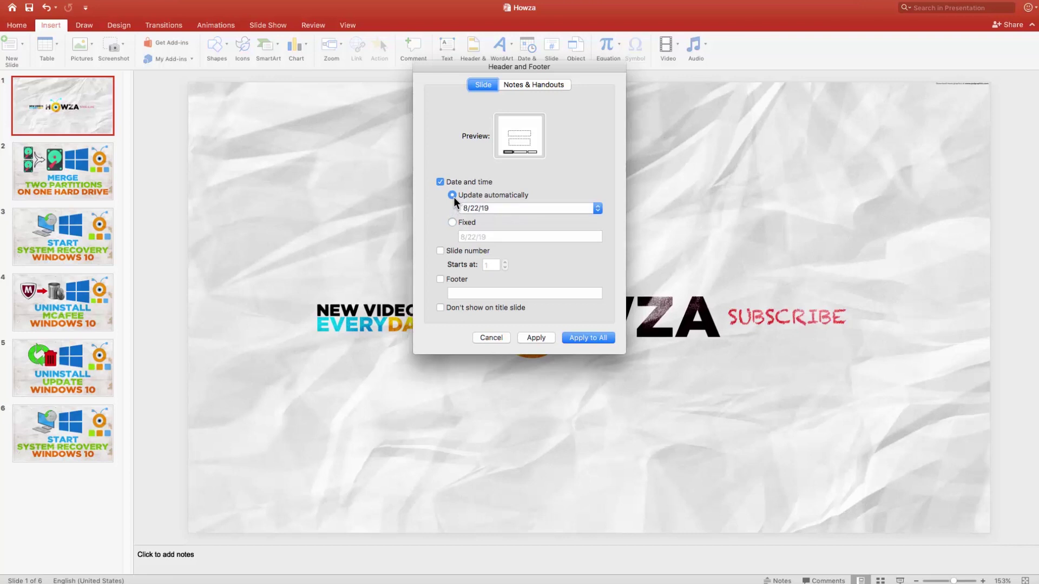
pyautogui.click(583, 338)
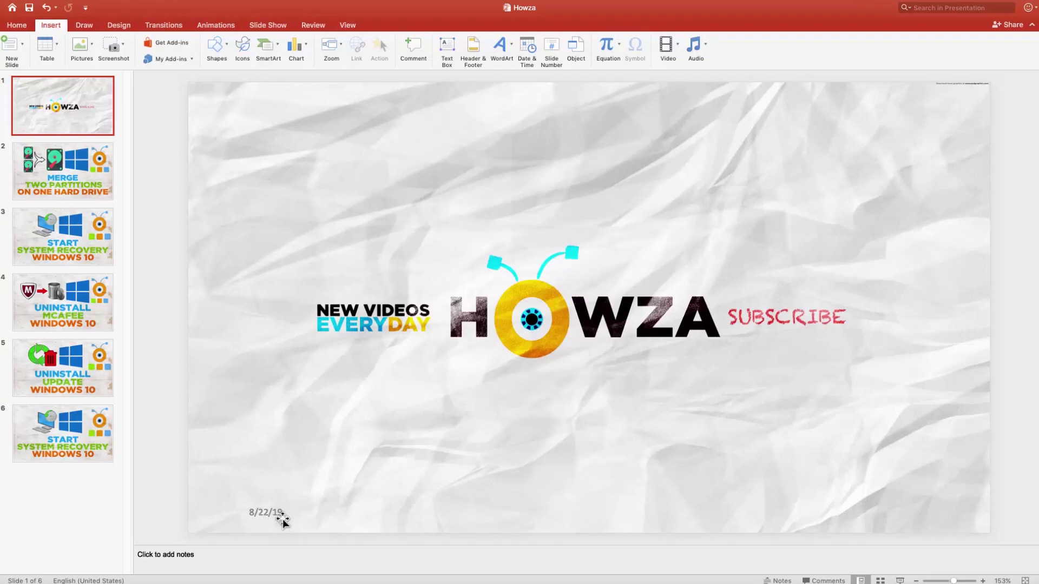
# Browse slide 2 and later slides to check the date, then return to slide 1.
pyautogui.click(74, 175)
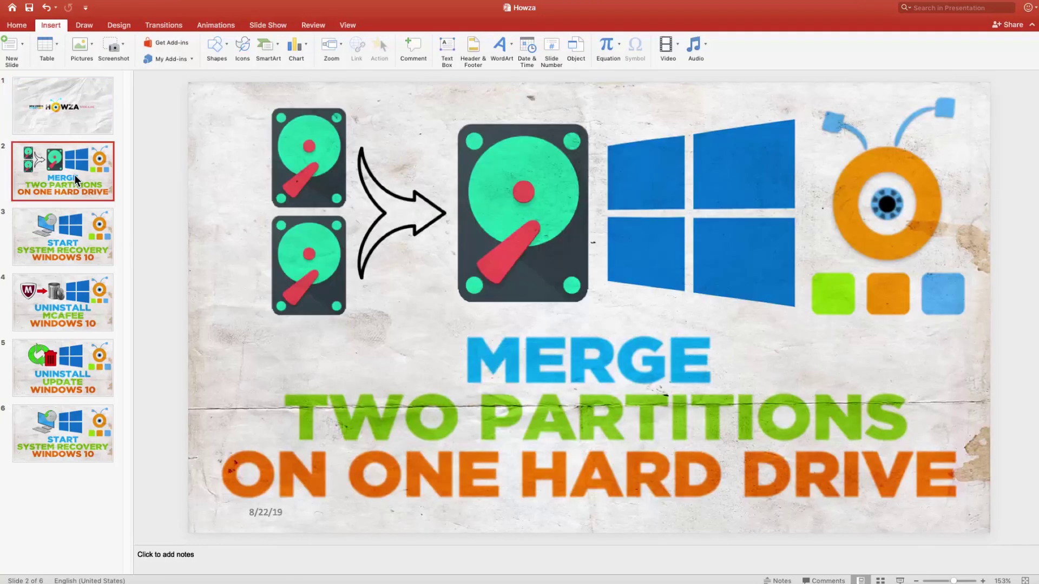
pyautogui.click(68, 232)
pyautogui.click(64, 306)
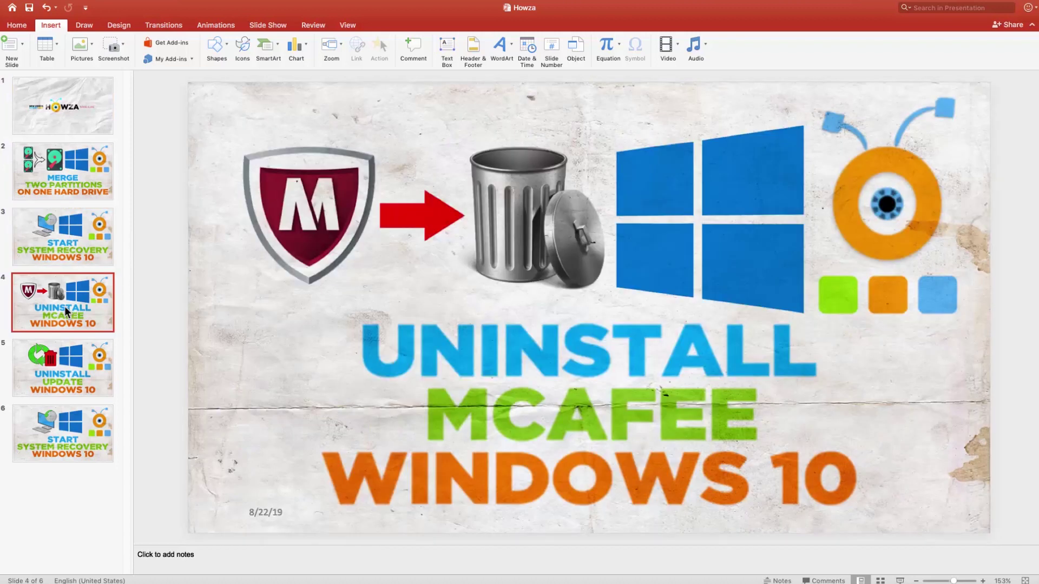
pyautogui.click(65, 101)
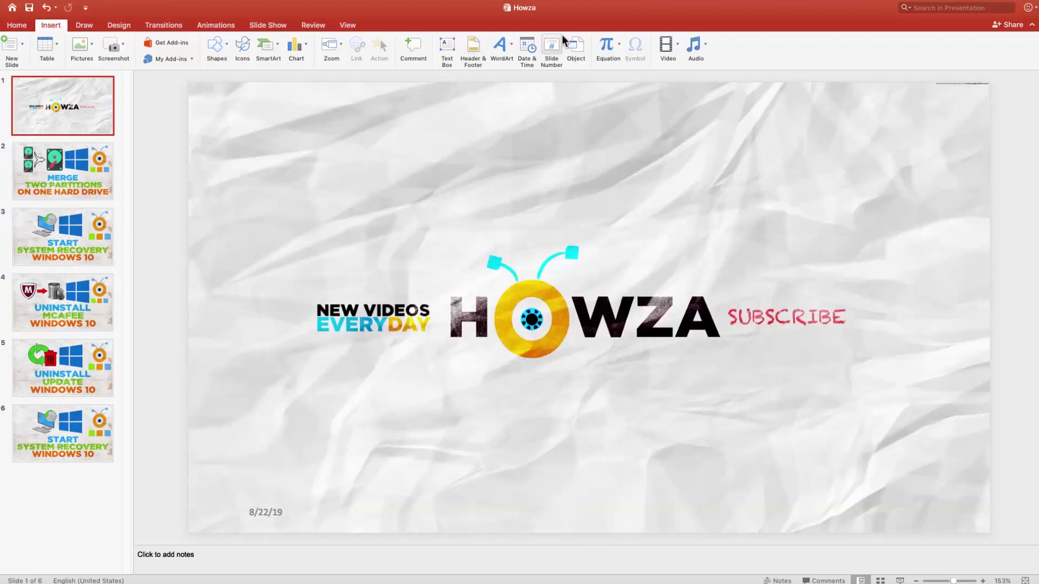
# Turn off the date and time footer on every slide.
pyautogui.click(553, 45)
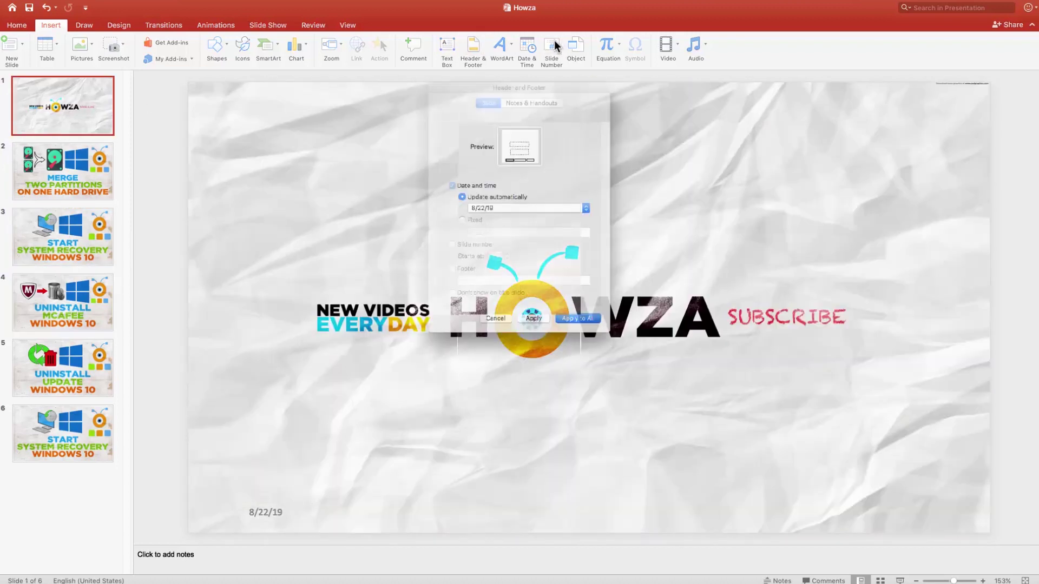
pyautogui.click(440, 182)
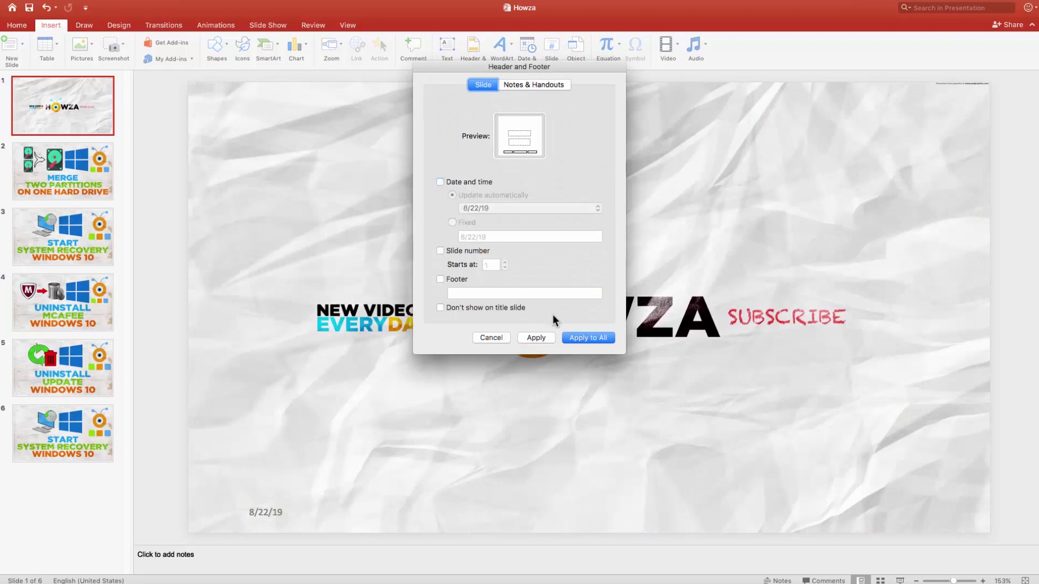
pyautogui.click(580, 335)
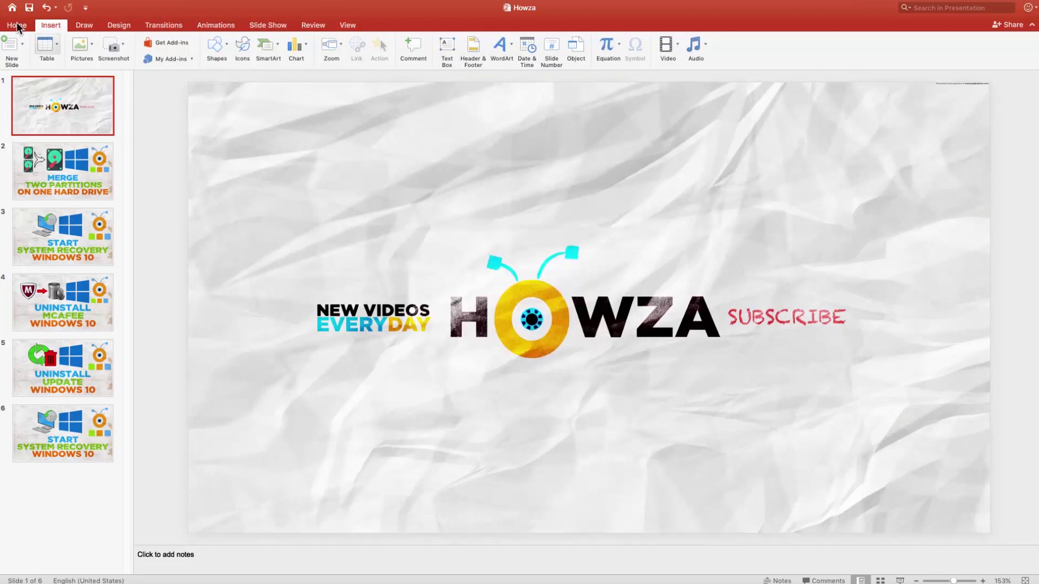